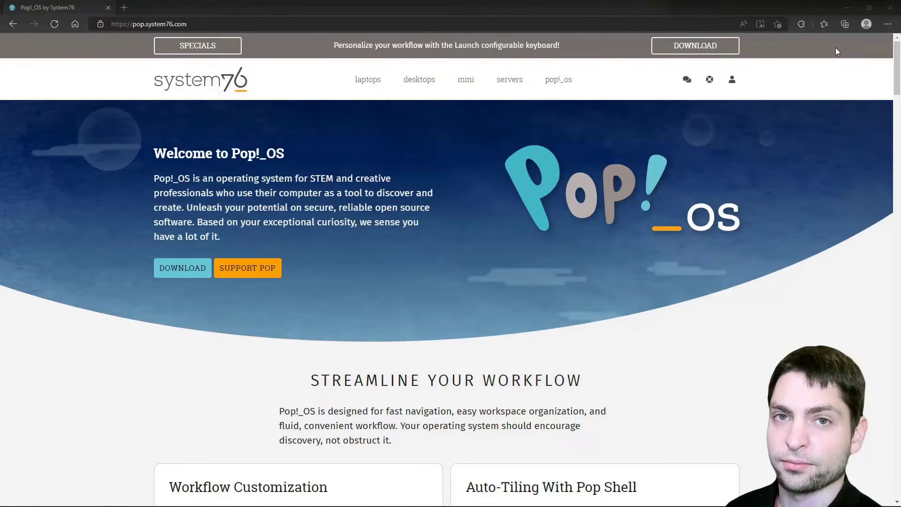
Download the Pop!_OS 22.04 LTS image from the System76 Pop!_OS website
left_click(837, 51)
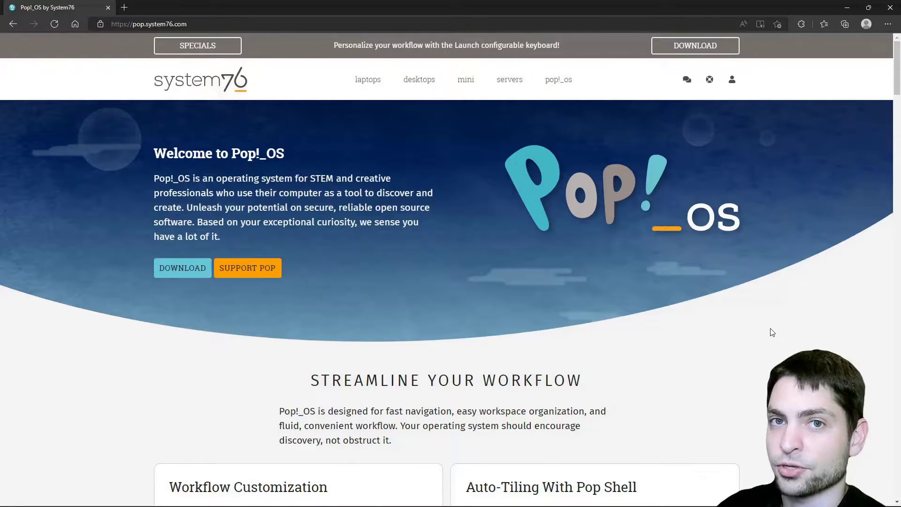
left_click(694, 48)
left_click(414, 210)
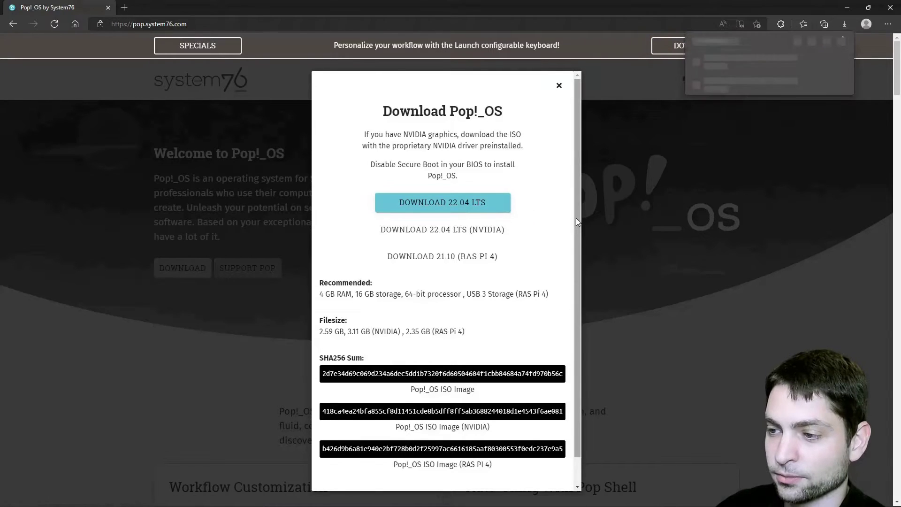
left_click(750, 338)
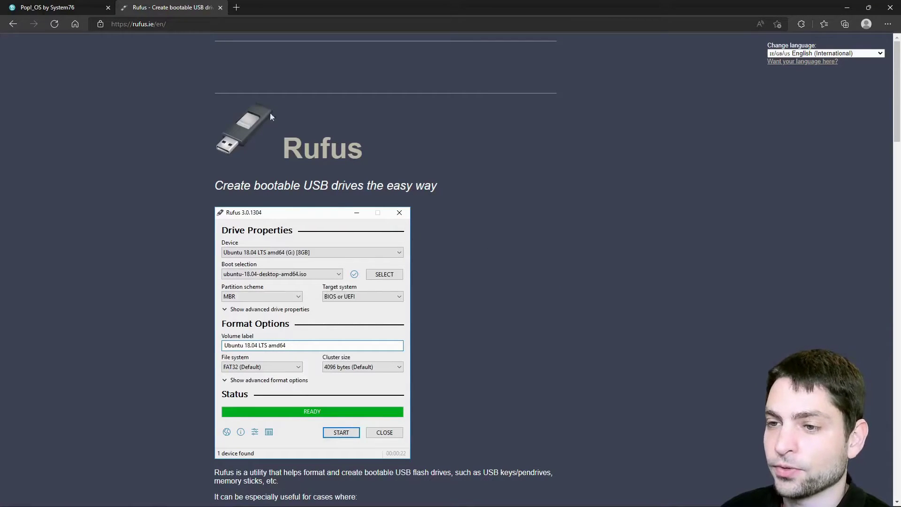
Scroll to the Rufus download section and launch the downloaded rufus-3.18.exe
scroll(603, 201, "down", 6)
scroll(606, 201, "down", 1)
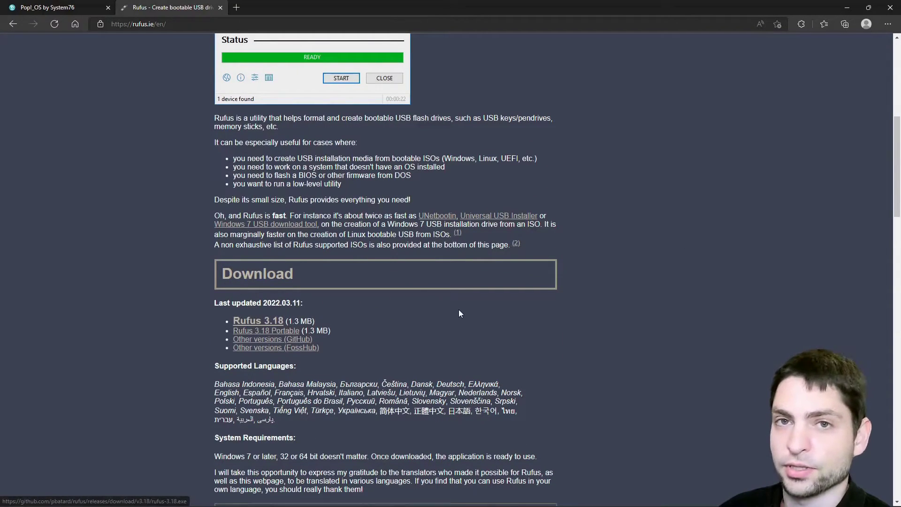
left_click(718, 76)
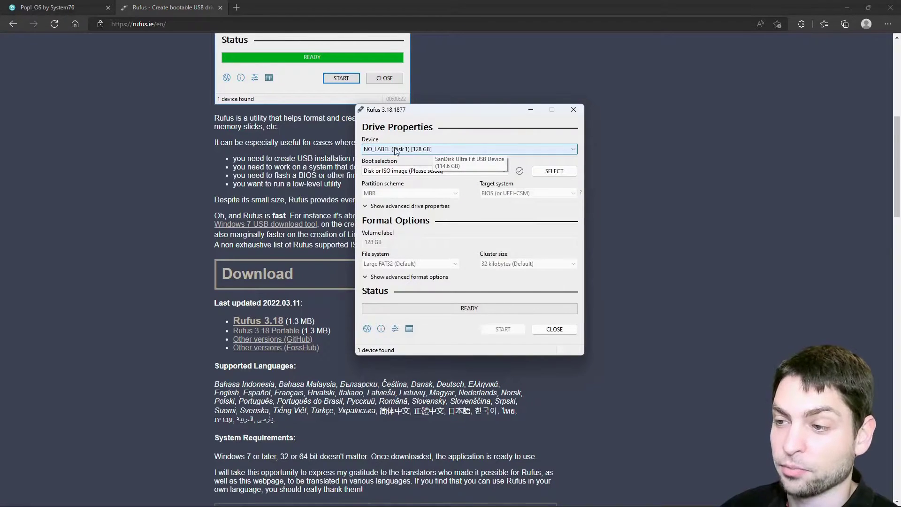
Target the NO_LABEL 128 GB USB drive and load pop-os_22.04_amd64_intel_8.iso as the boot image
left_click(574, 149)
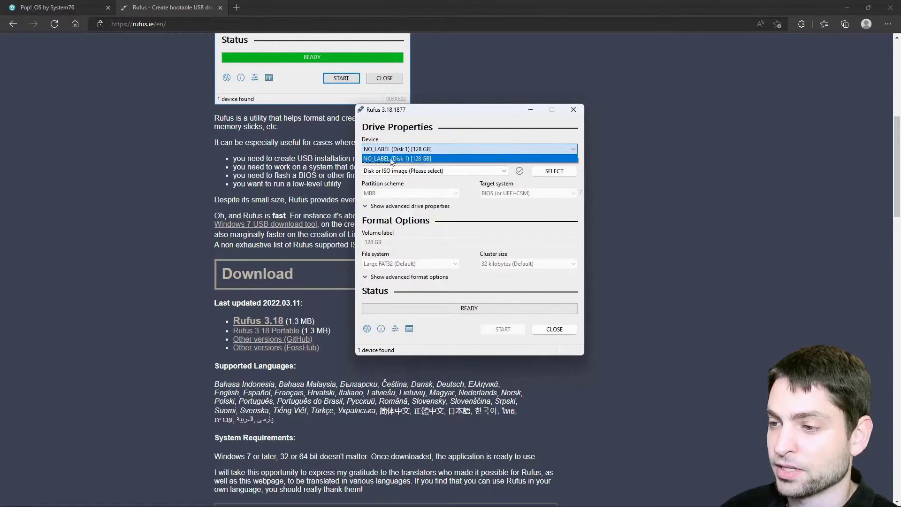
left_click(391, 159)
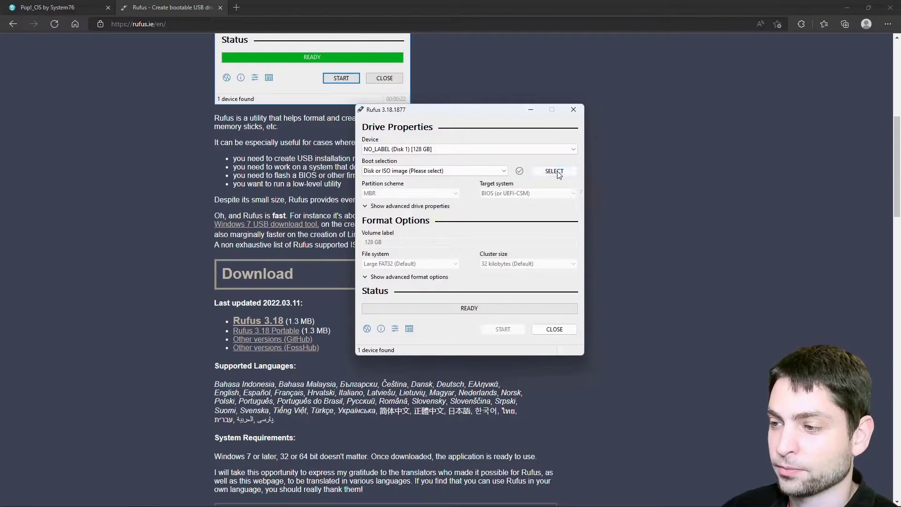
left_click(555, 172)
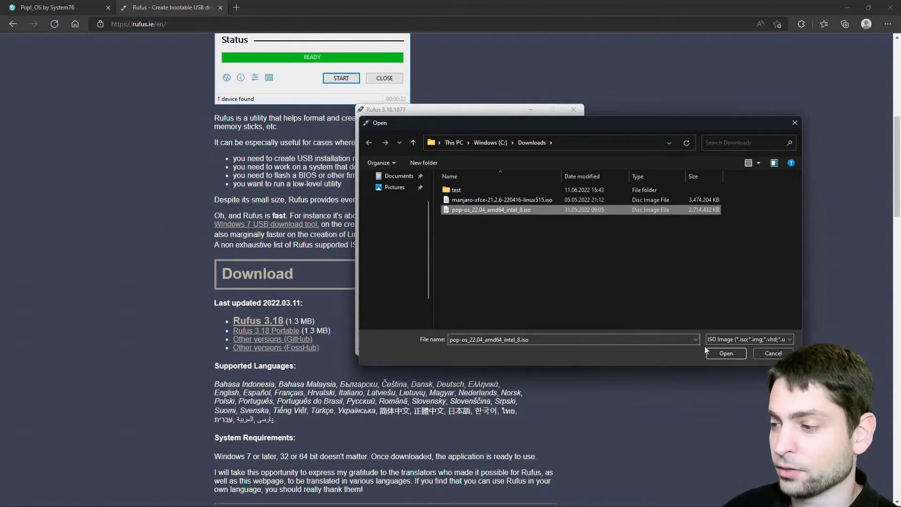
left_click(734, 355)
left_click(519, 293)
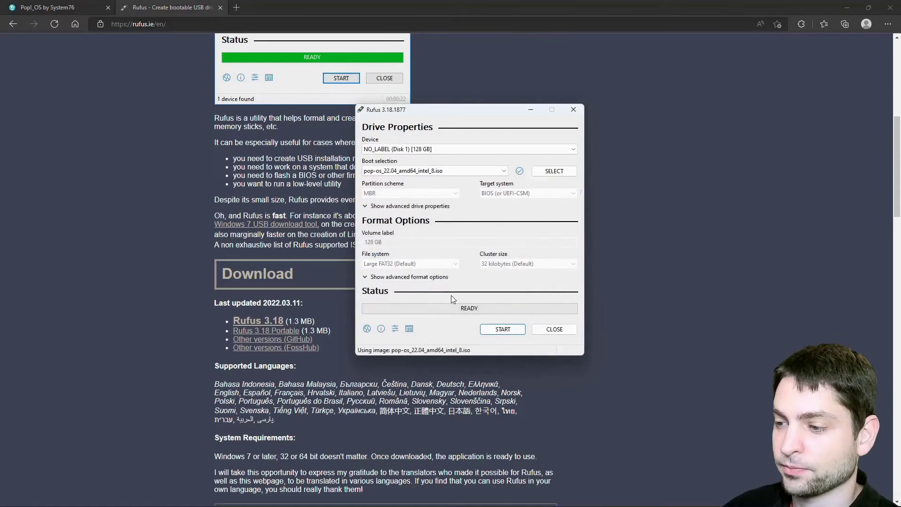
Write the Pop!_OS image to the USB drive, accepting both warnings, then close Rufus
left_click(494, 330)
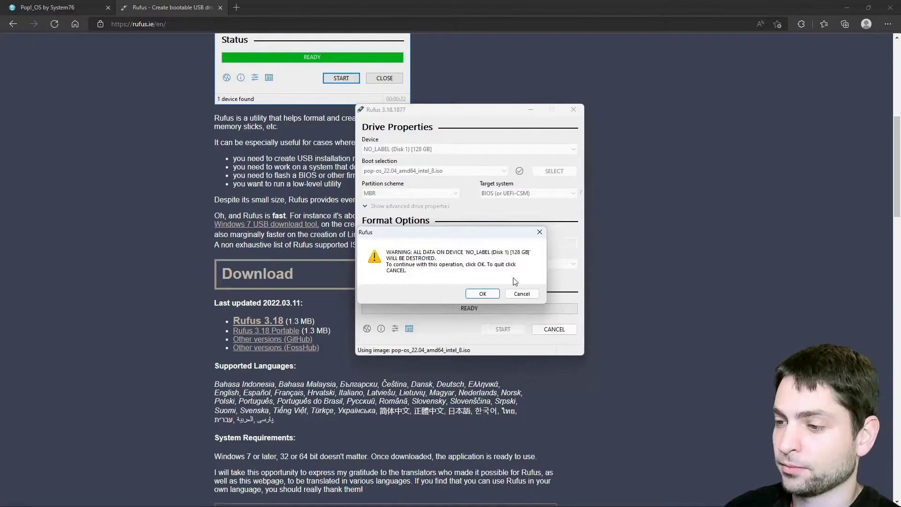
left_click(484, 295)
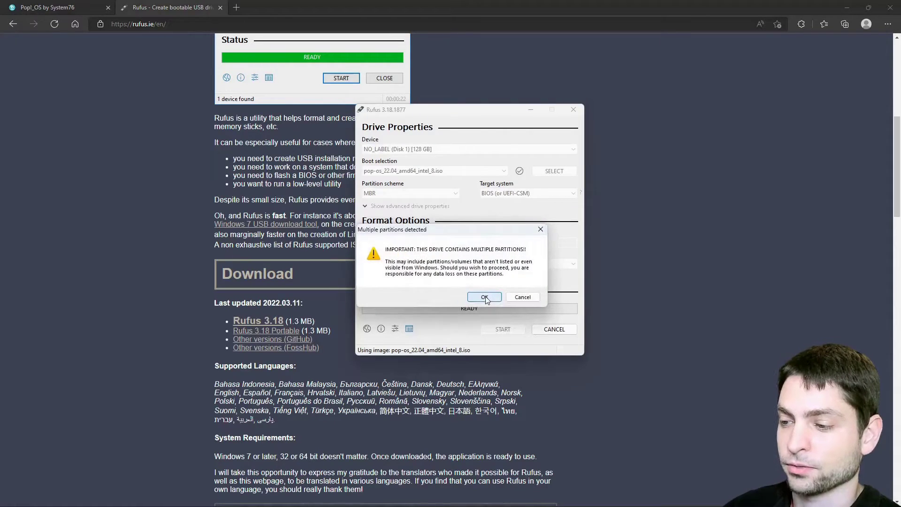
left_click(484, 298)
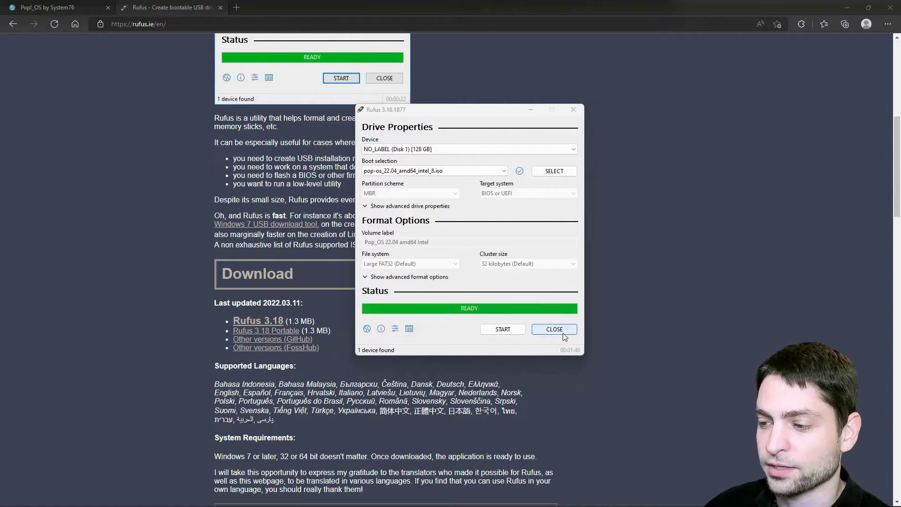
left_click(545, 329)
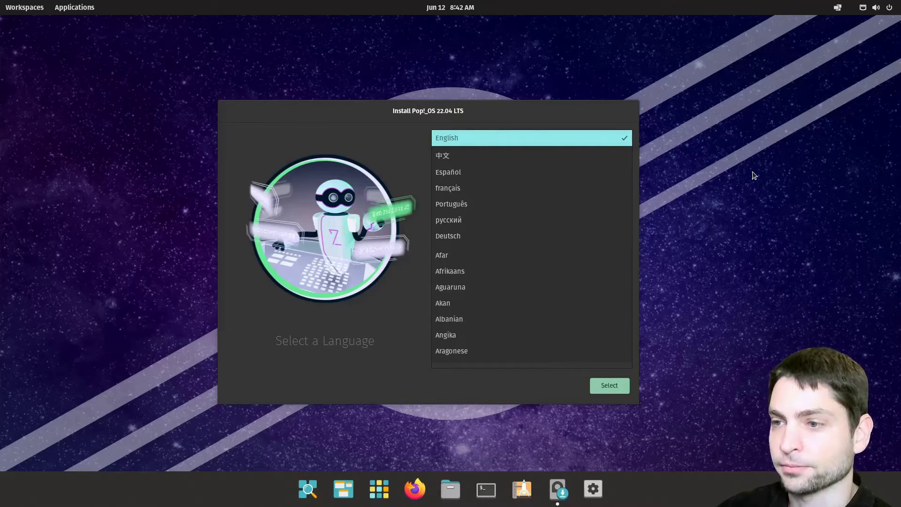
left_click(450, 488)
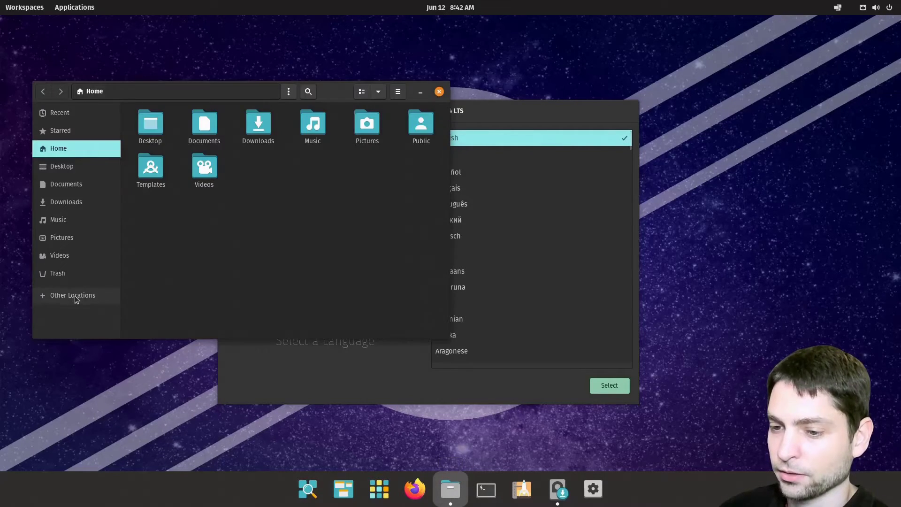
left_click(75, 296)
left_click(167, 130)
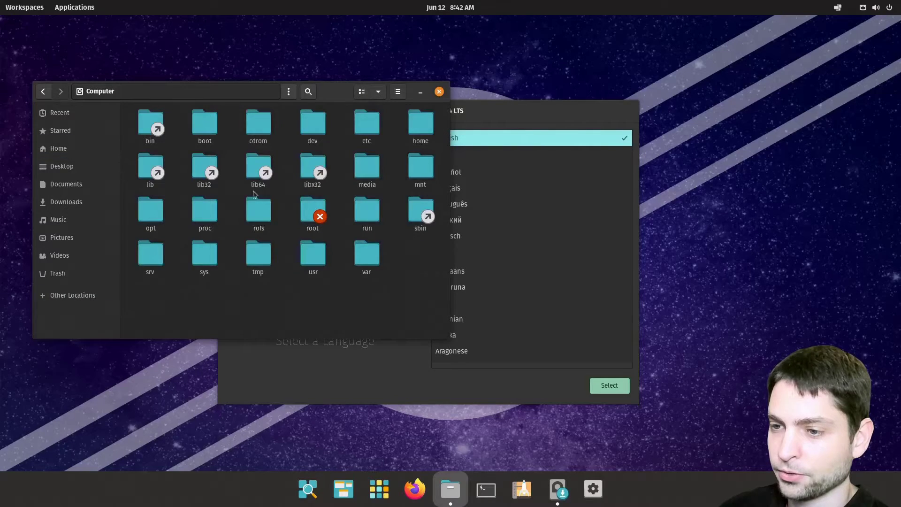
double_click(210, 254)
double_click(419, 127)
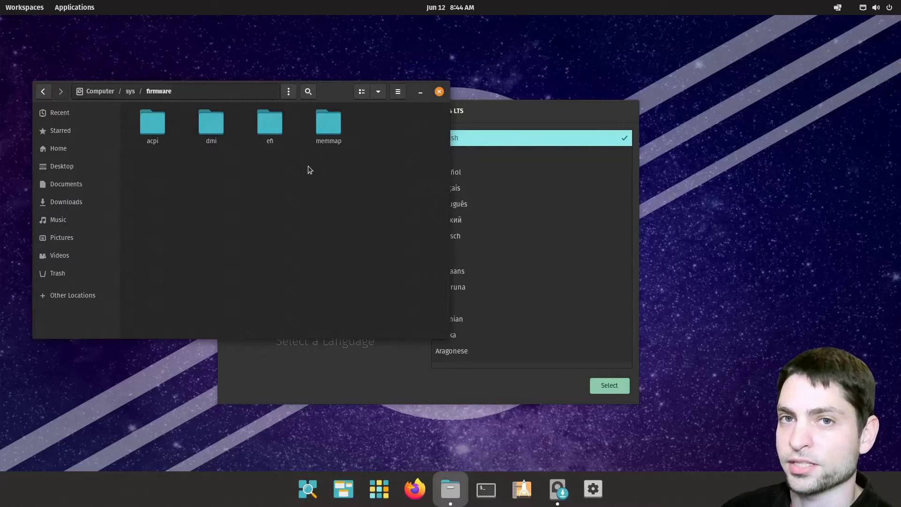
left_click(440, 92)
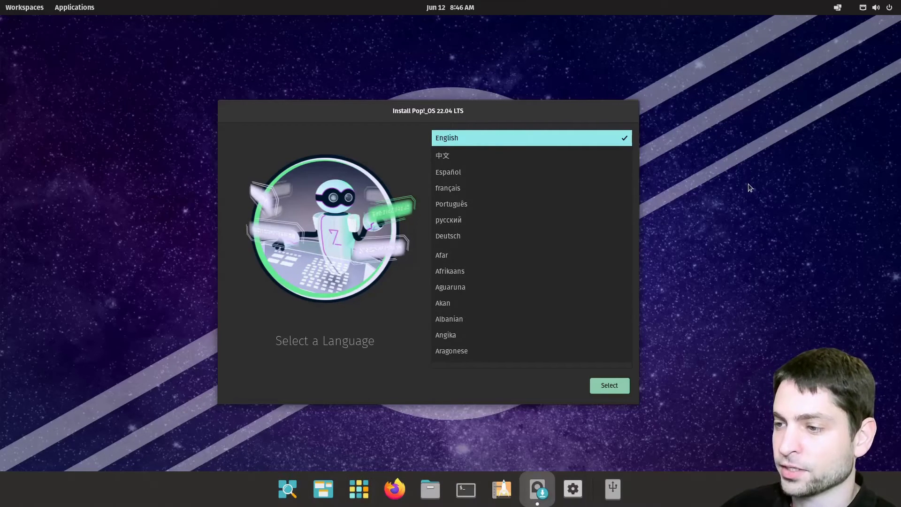
Choose English as the language, United States as the region, and the default keyboard layout
left_click(625, 386)
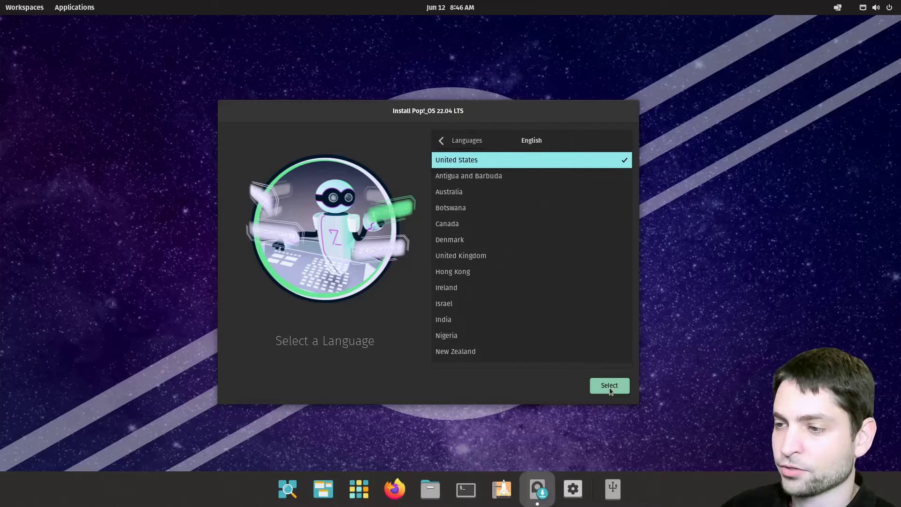
left_click(610, 386)
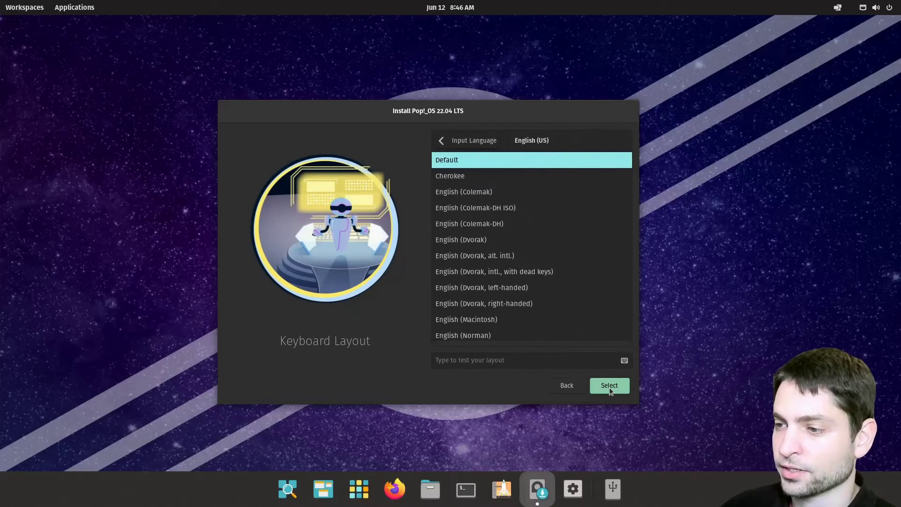
left_click(609, 386)
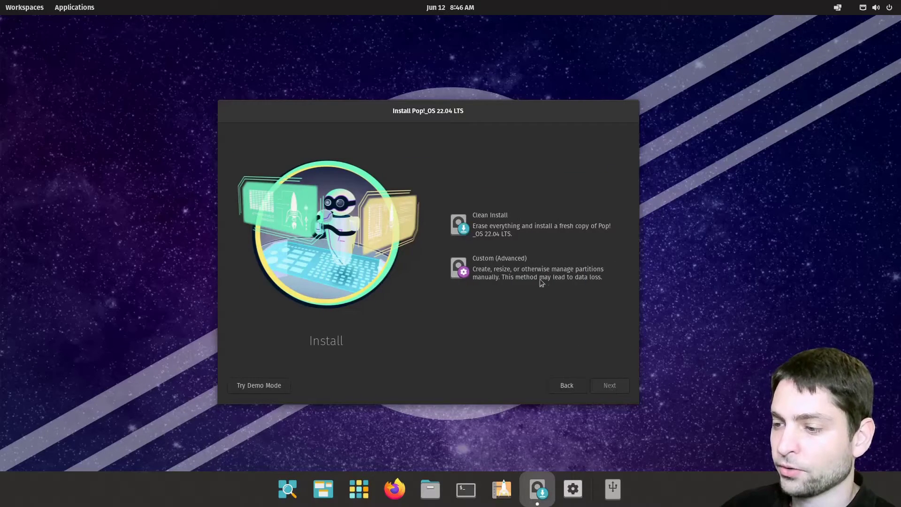
Pick the Custom (Advanced) install type and launch GParted via Modify Partitions
left_click(496, 268)
left_click(602, 387)
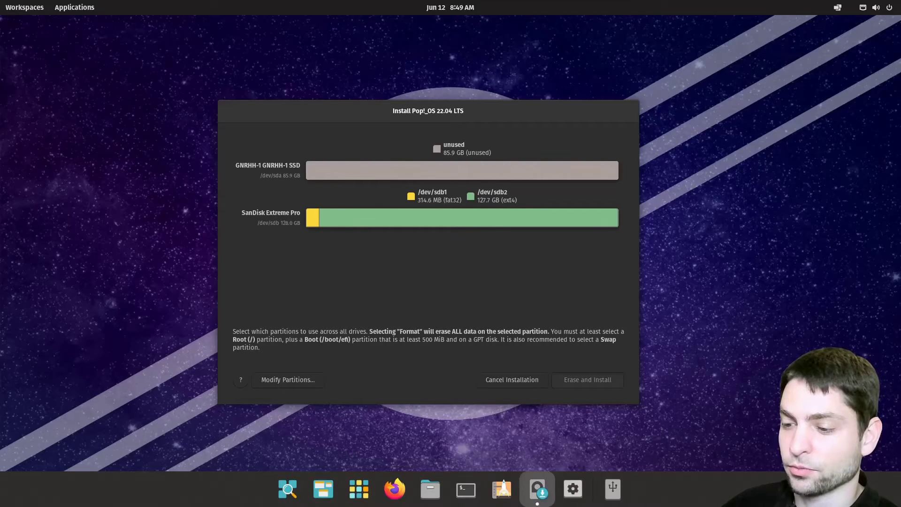
left_click(303, 384)
On /dev/sdb, delete sdb1, unmount and delete sdb2, and apply the deletions
left_click(441, 123)
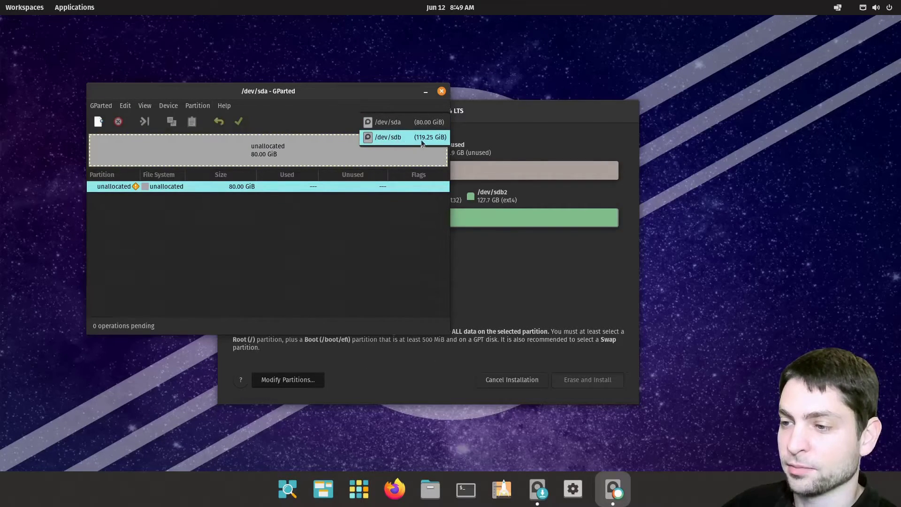
left_click(421, 140)
right_click(176, 187)
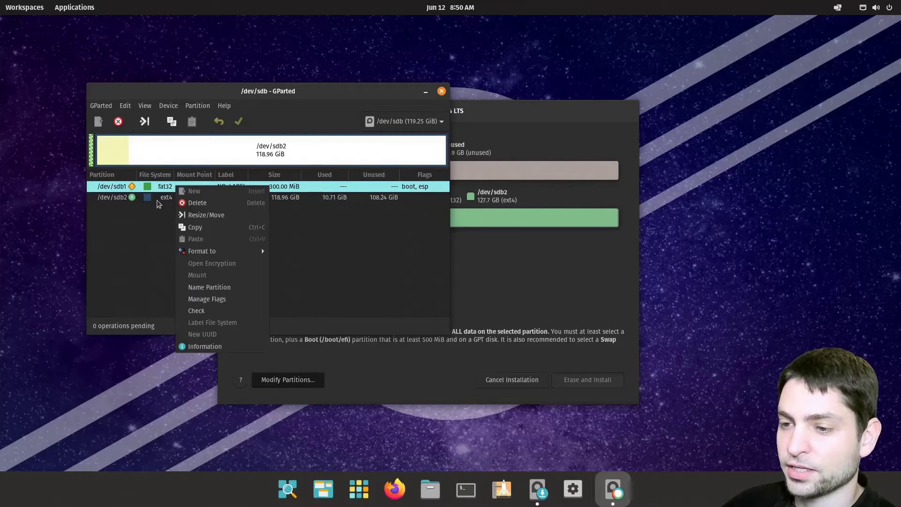
left_click(241, 203)
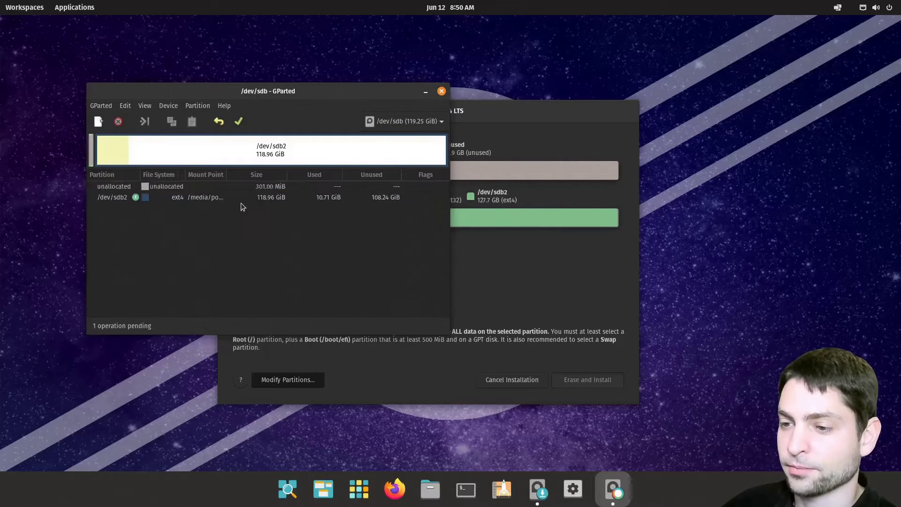
right_click(196, 198)
left_click(242, 289)
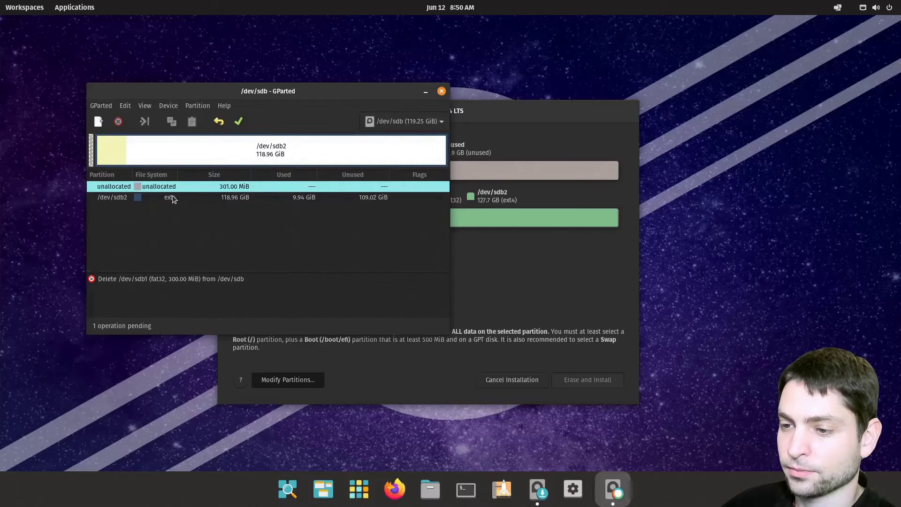
right_click(173, 196)
left_click(237, 218)
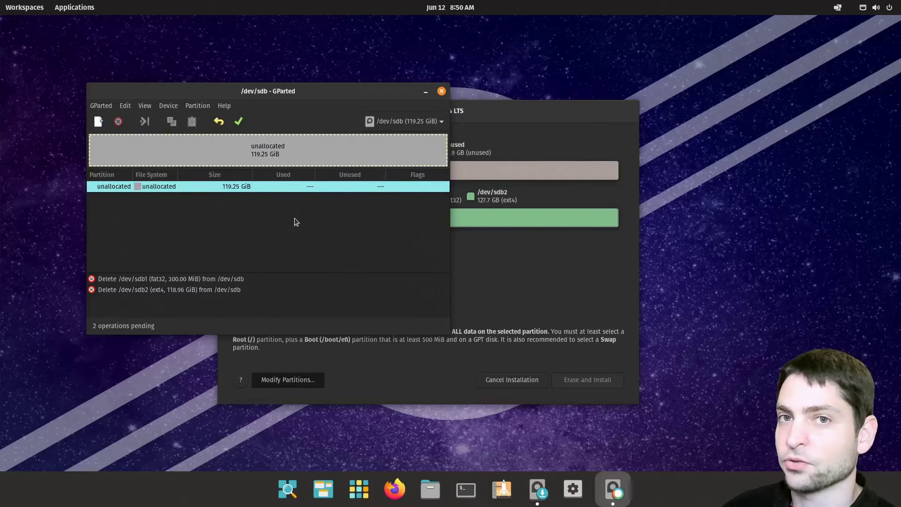
left_click(238, 121)
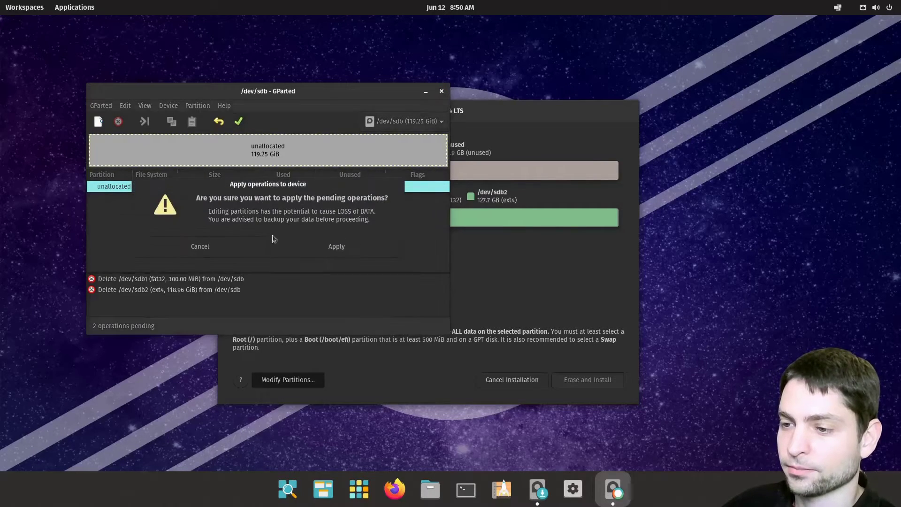
left_click(346, 244)
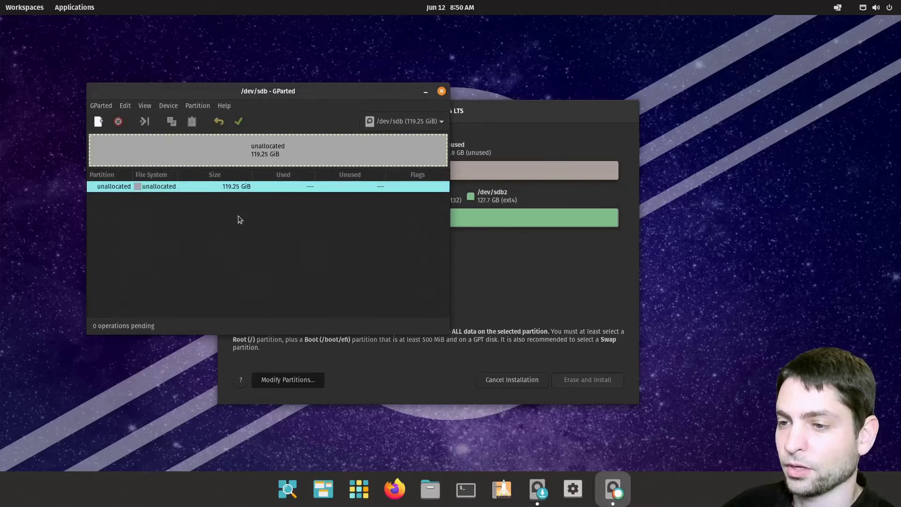
Create a new gpt partition table on /dev/sdb
left_click(168, 105)
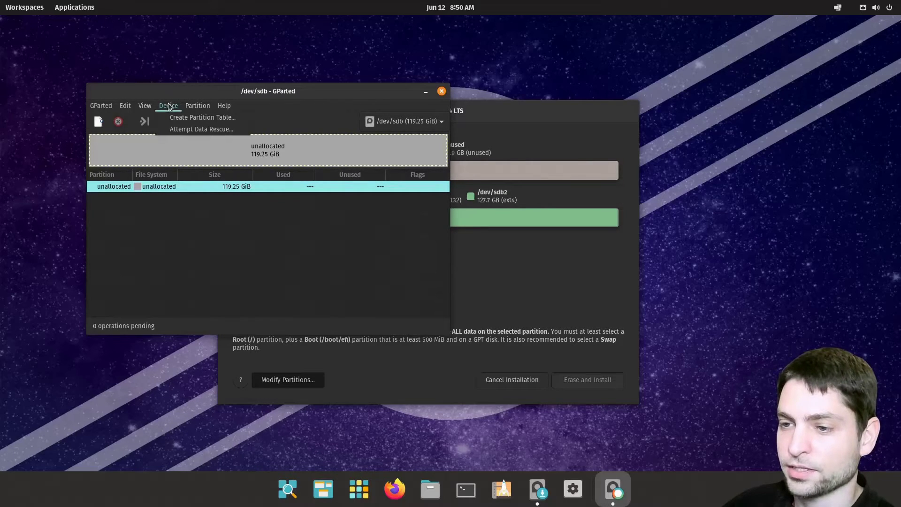
left_click(225, 120)
left_click(303, 235)
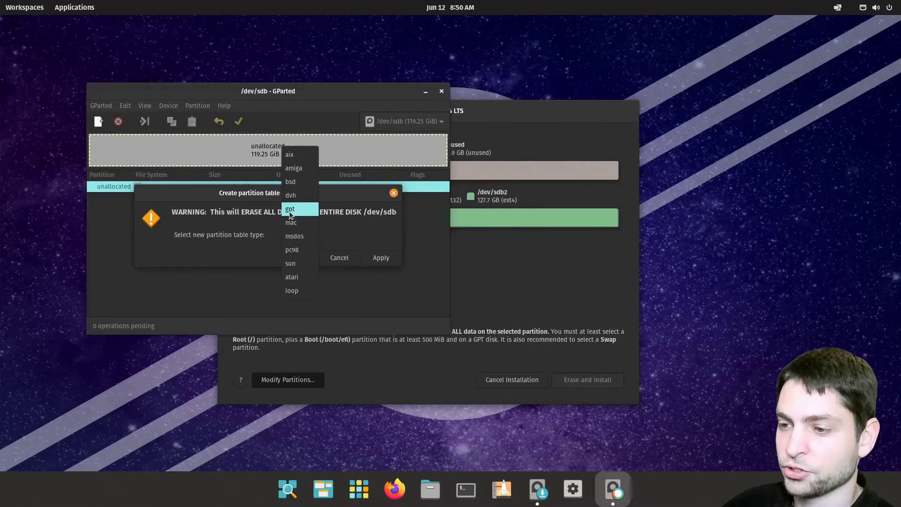
left_click(303, 209)
left_click(380, 258)
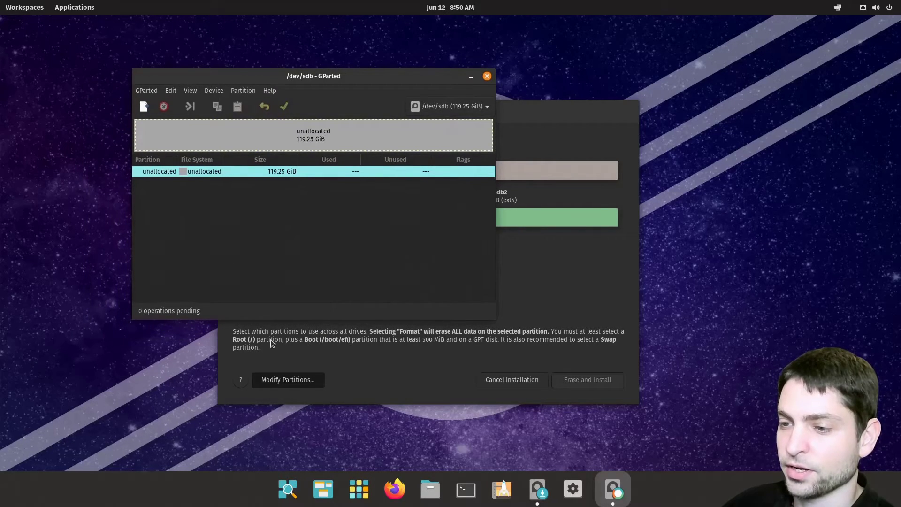
Add a 500 MiB fat32 partition at the start of the unallocated space
right_click(230, 172)
left_click(263, 178)
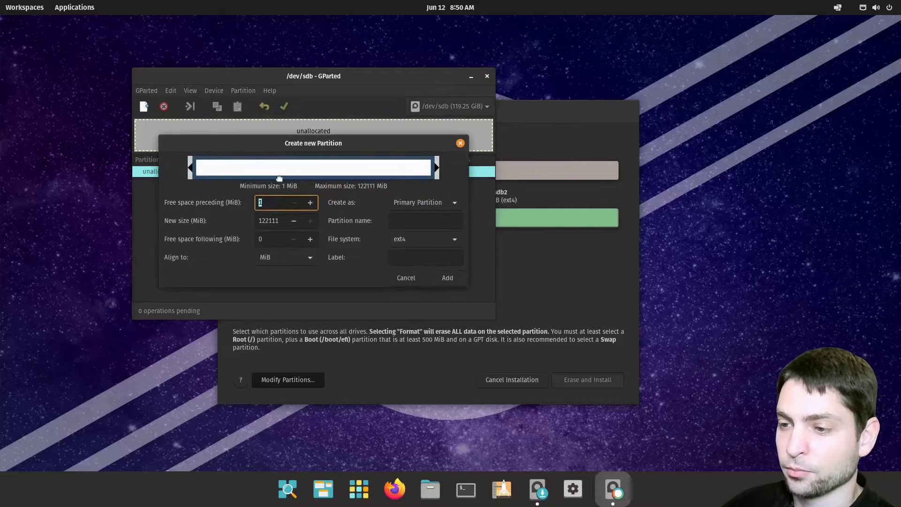
key("Tab")
type("500")
left_click(455, 242)
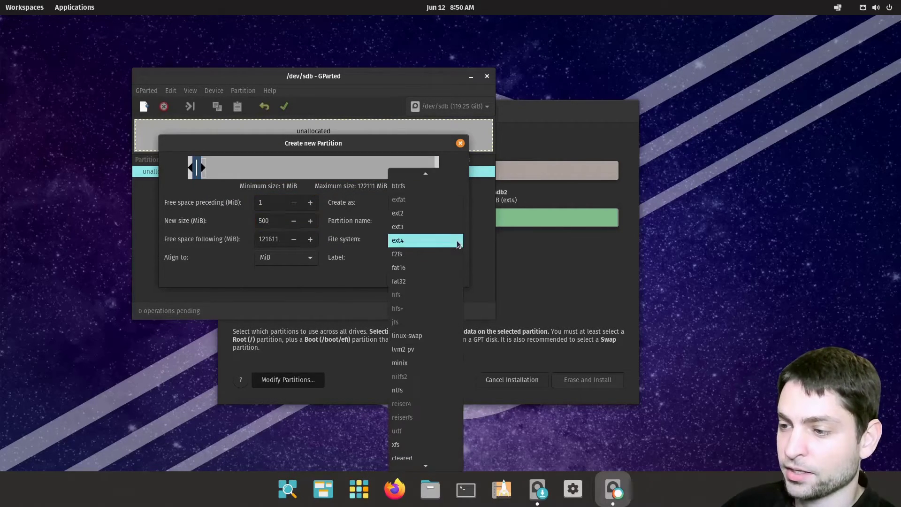
left_click(426, 282)
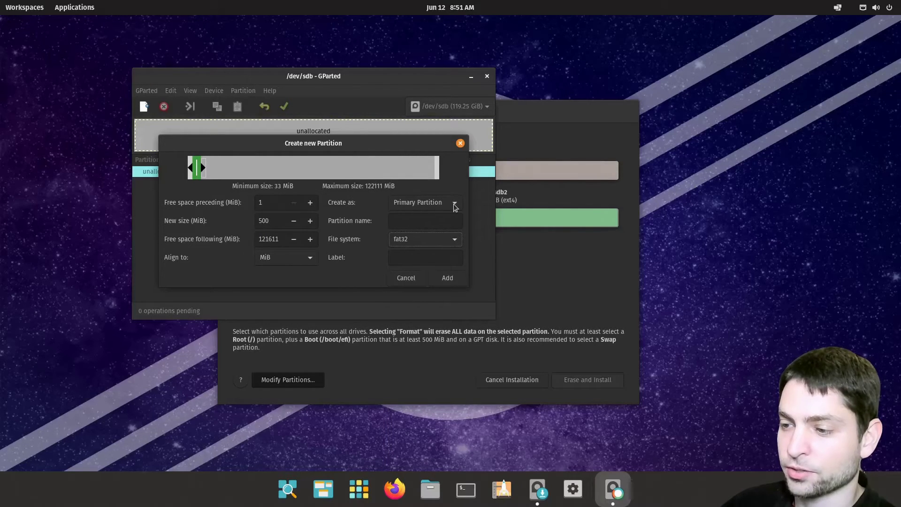
left_click(446, 279)
Add an ext4 partition filling the remaining space and apply all pending operations
right_click(214, 183)
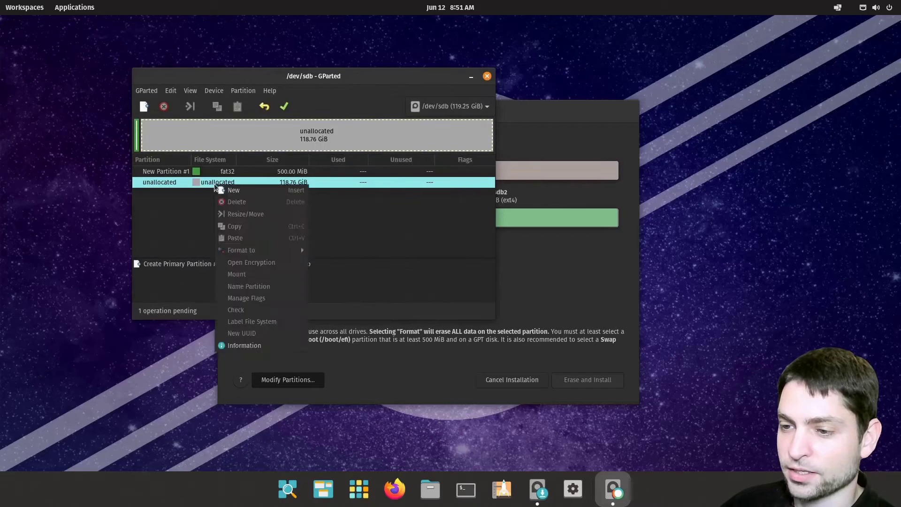
left_click(243, 191)
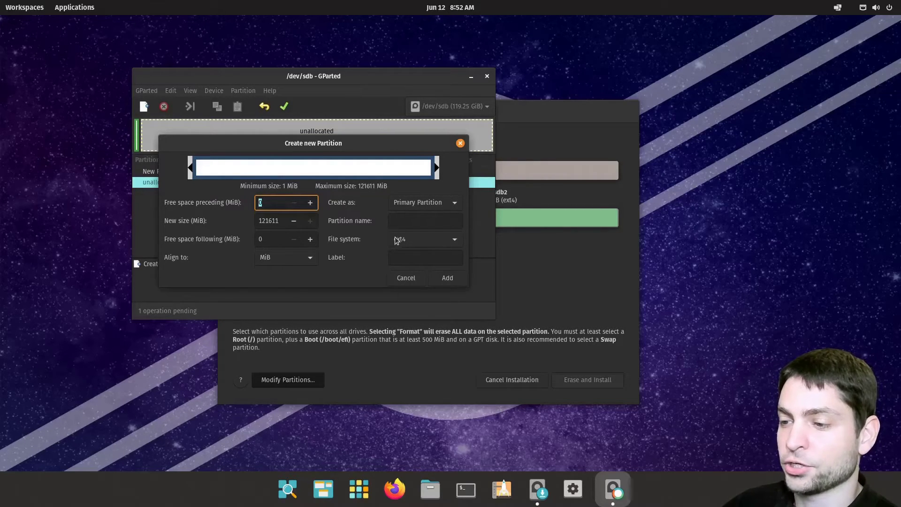
left_click(454, 283)
left_click(284, 107)
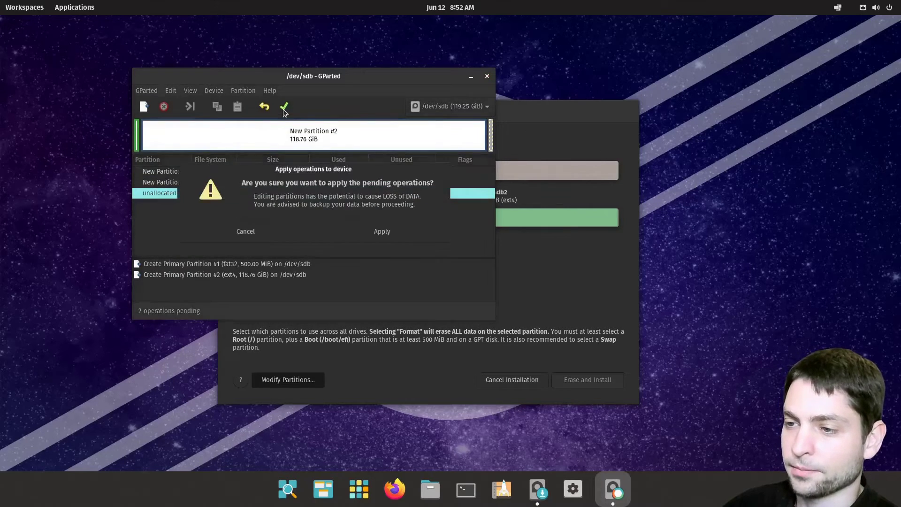
left_click(386, 233)
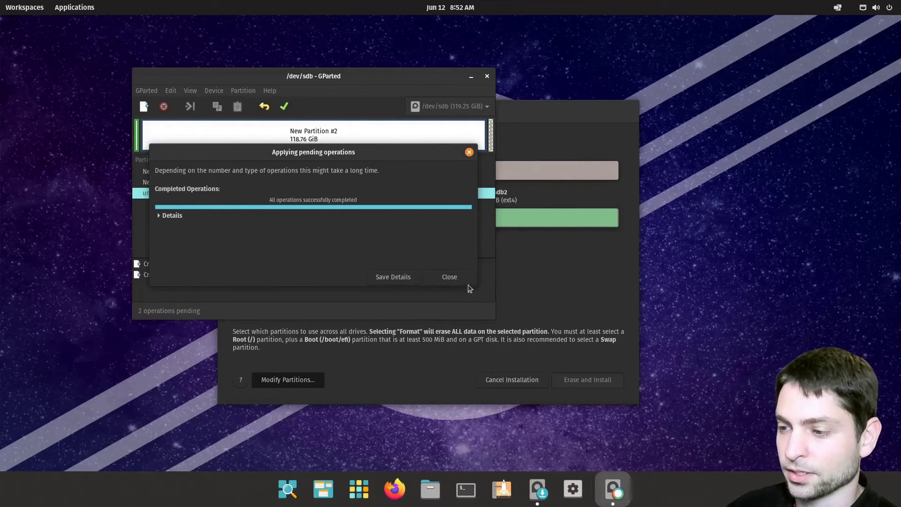
left_click(465, 282)
Flag /dev/sdb1 as boot, esp and close GParted
left_click(288, 174)
right_click(287, 174)
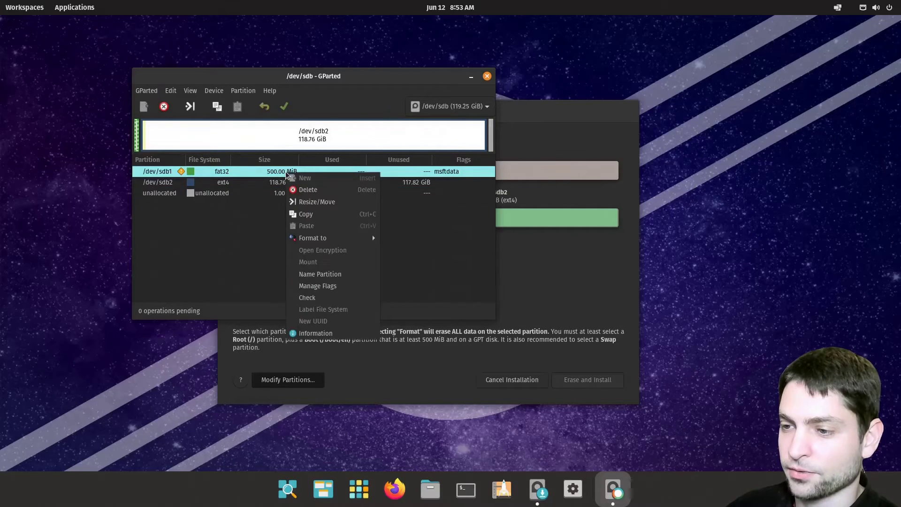
left_click(348, 286)
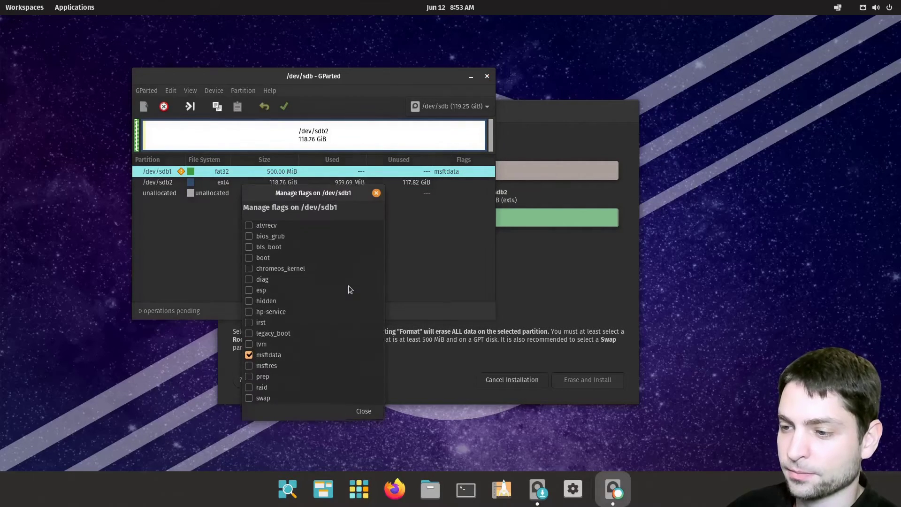
left_click(249, 258)
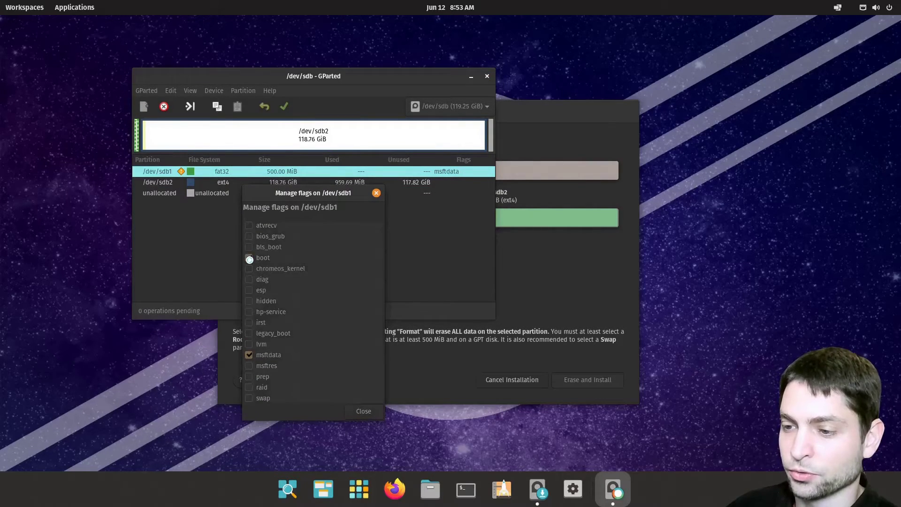
left_click(371, 415)
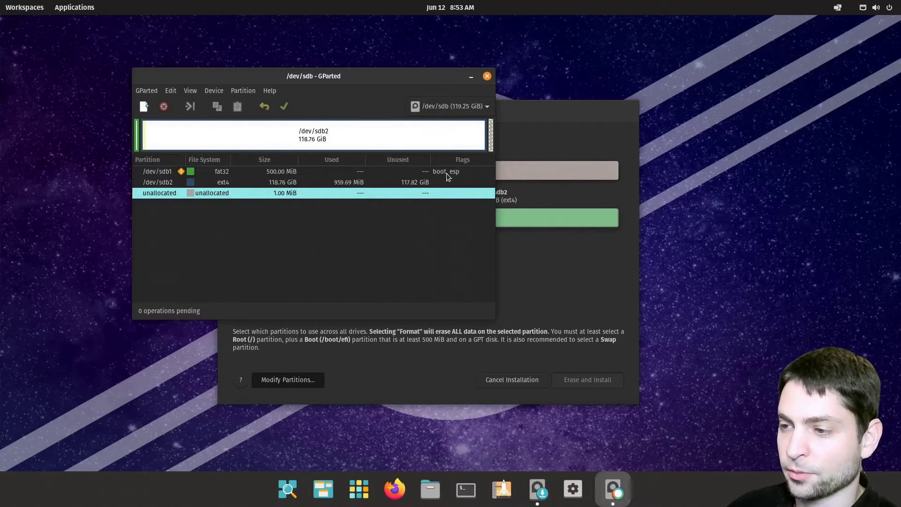
left_click(488, 76)
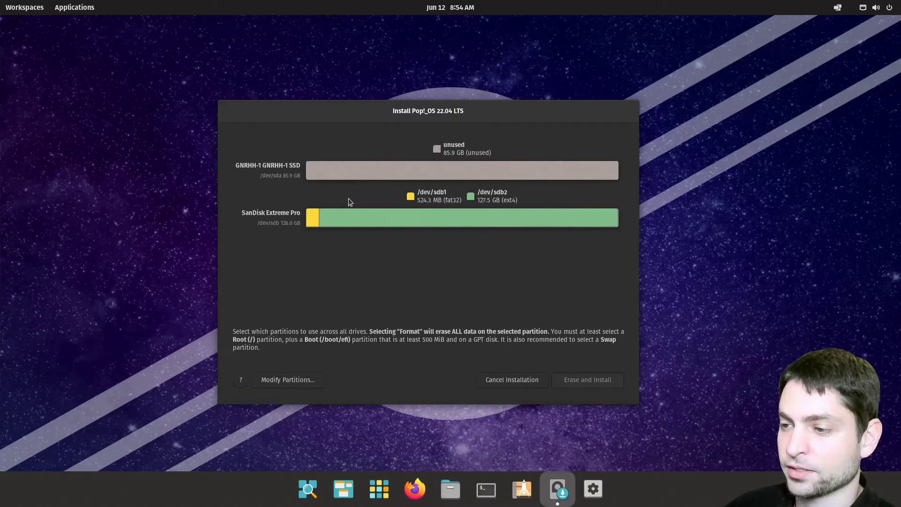
Use /dev/sdb1 as the Boot (/boot/efi) partition, formatted during install
left_click(313, 220)
left_click(318, 246)
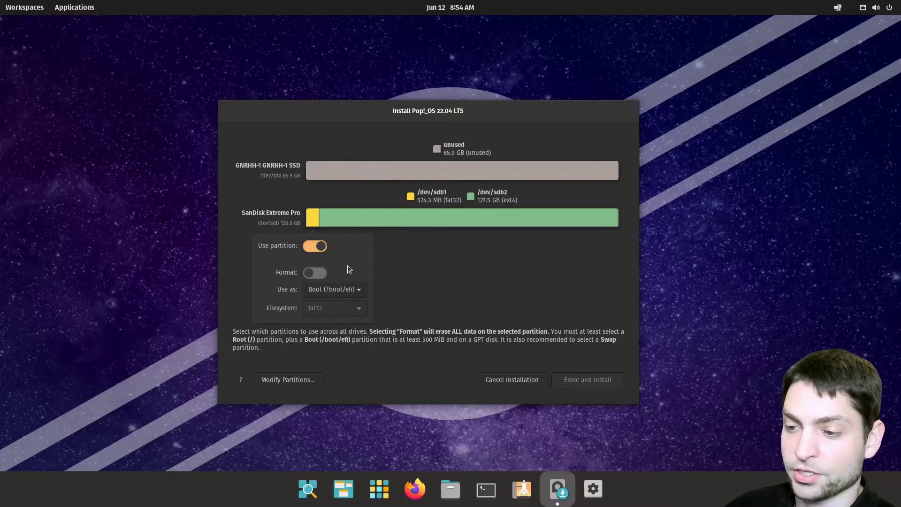
left_click(315, 272)
left_click(379, 263)
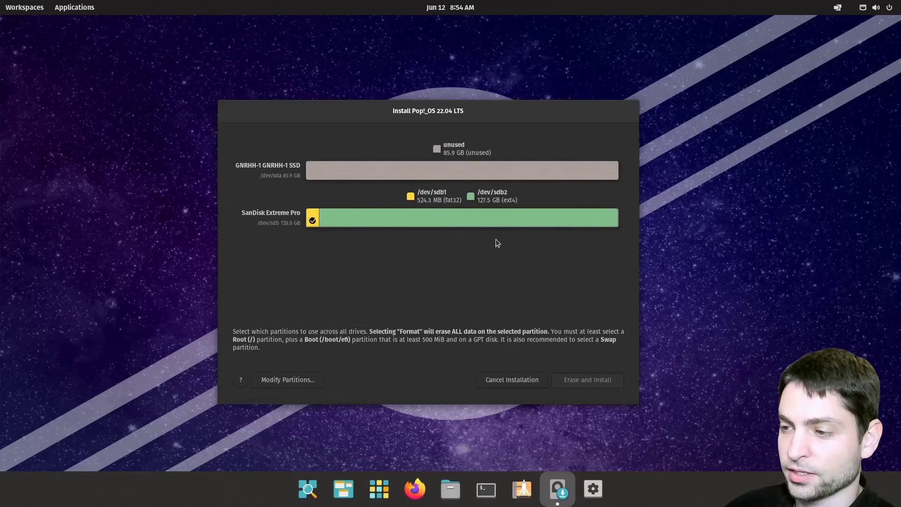
Use /dev/sdb2 as the Root (/) partition
left_click(515, 225)
left_click(469, 247)
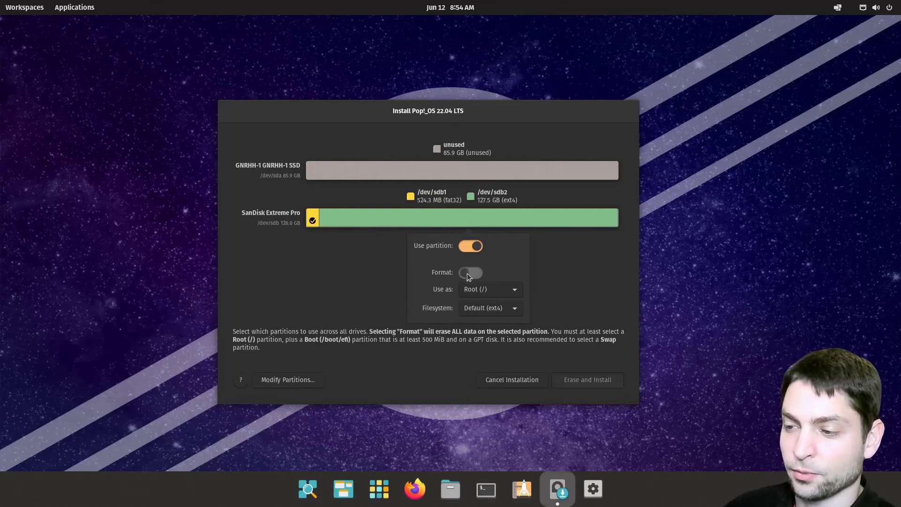
left_click(576, 258)
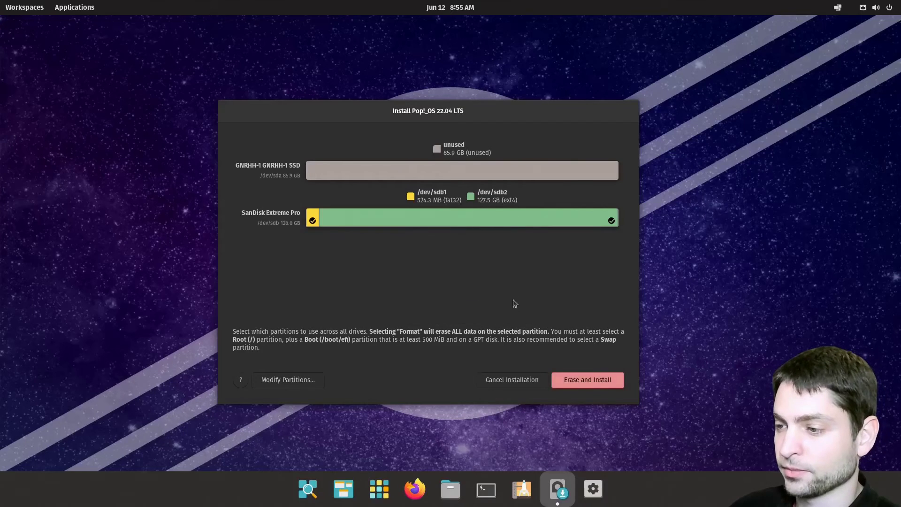
Start Erase and Install and enter the account's full name
left_click(588, 380)
type("AgileDevArt")
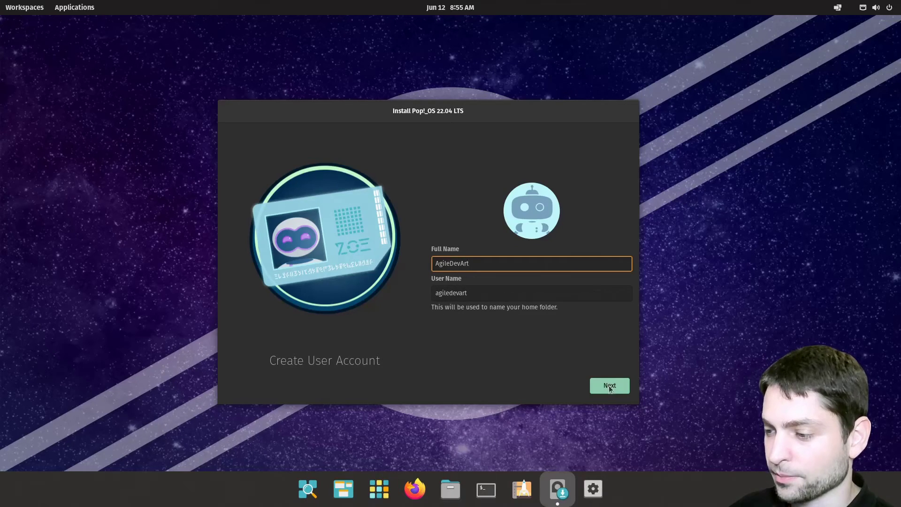
left_click(610, 386)
Set and confirm the account password, let Pop!_OS install, then restart the device
type("*****")
left_click(529, 273)
type("*****")
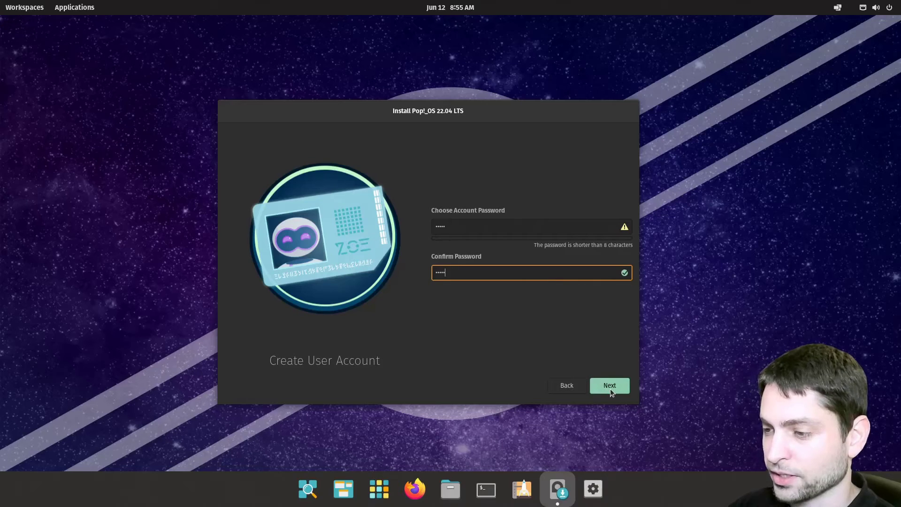
left_click(610, 386)
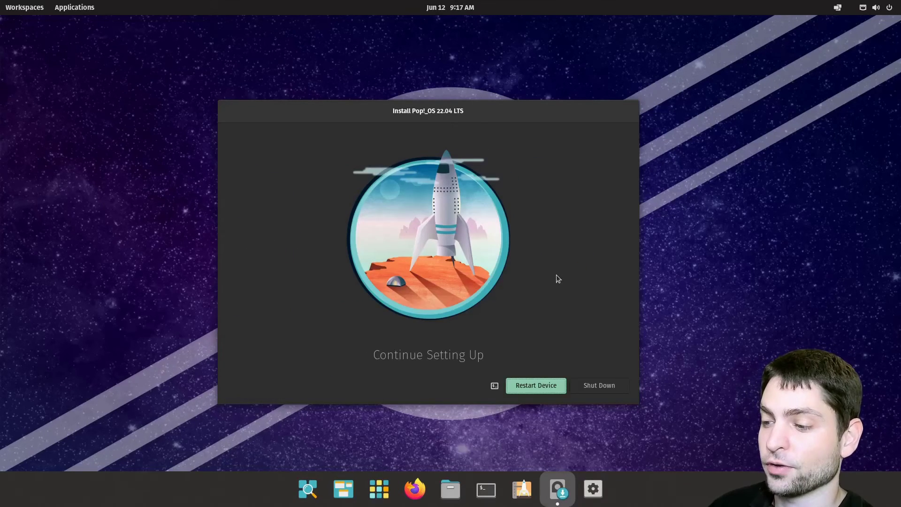
left_click(538, 385)
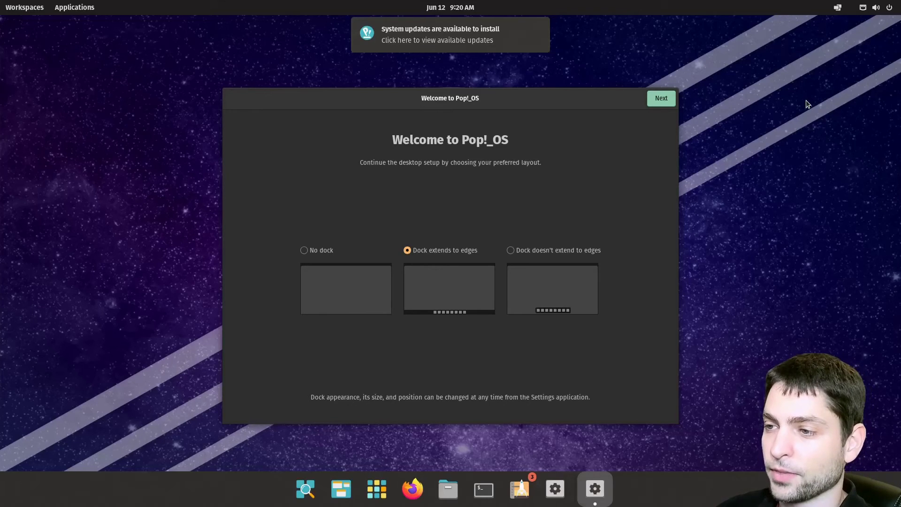
Dismiss the updates notification and accept the default Dock, Top Bar and Privacy settings
mouse_move(490, 42)
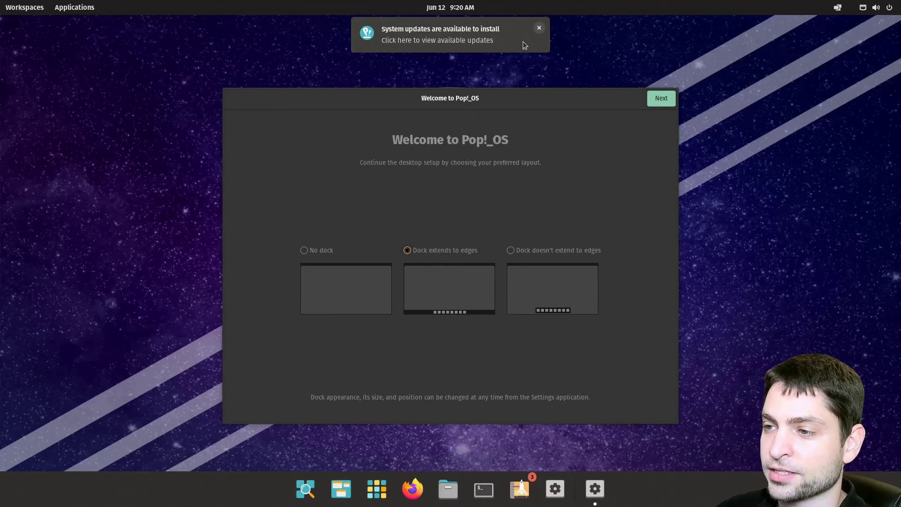
left_click(539, 28)
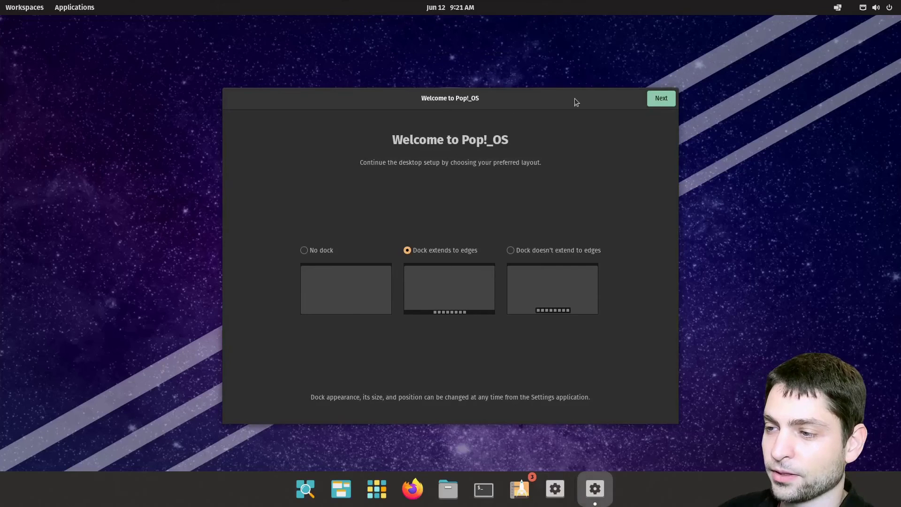
left_click(663, 101)
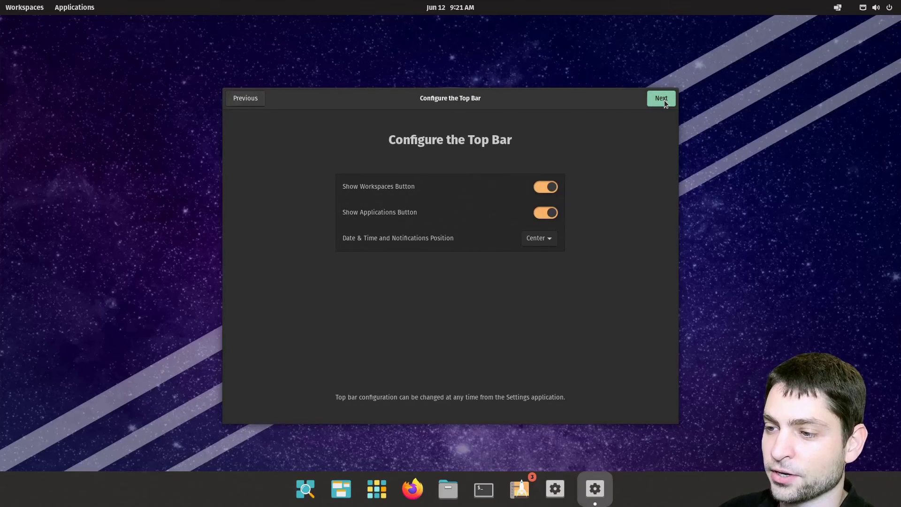
left_click(662, 101)
left_click(661, 101)
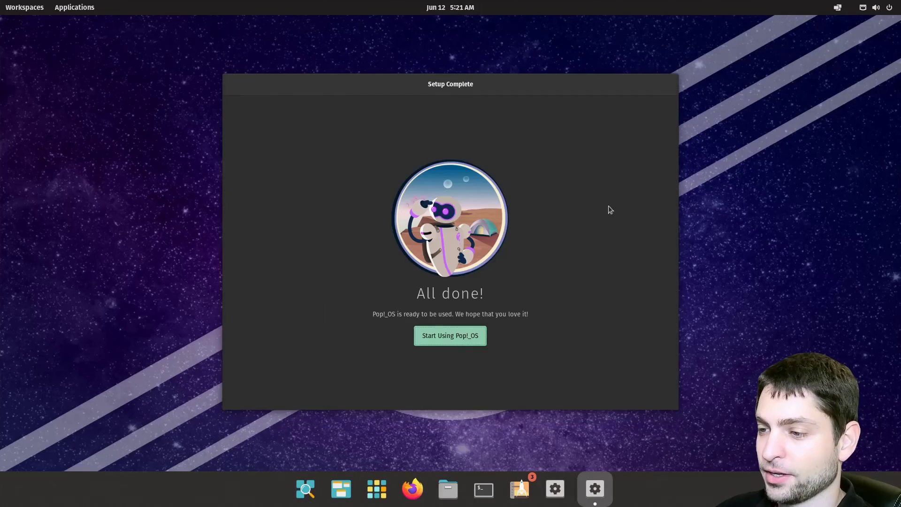
left_click(459, 338)
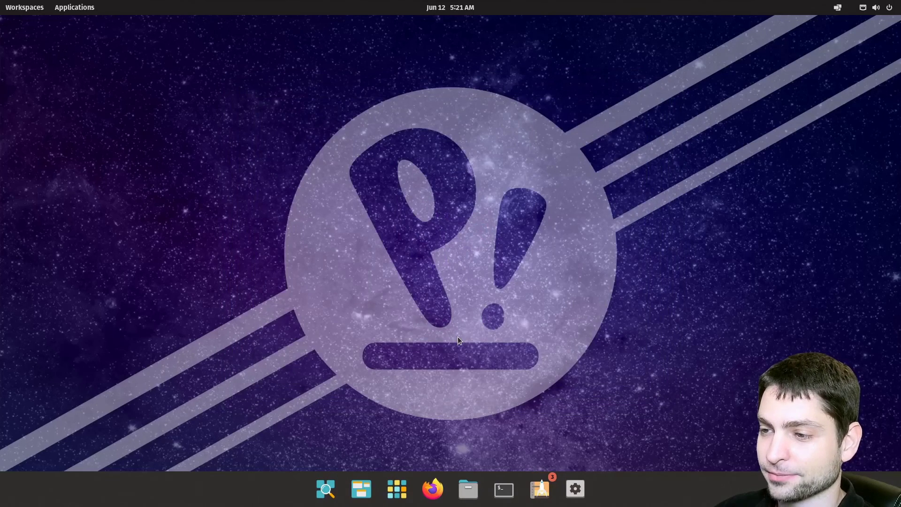